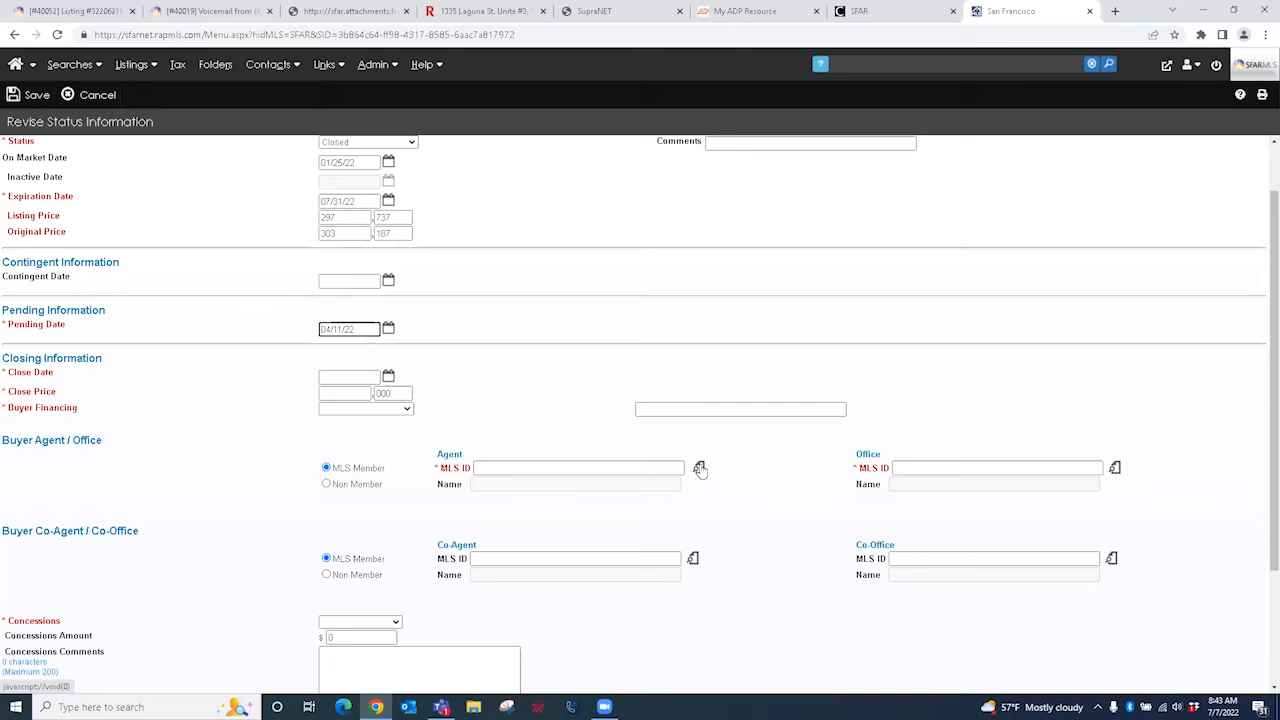
Step: Search the buyer agent lookup by the agent's partial last and first name, which finds no records
left_click(699, 469)
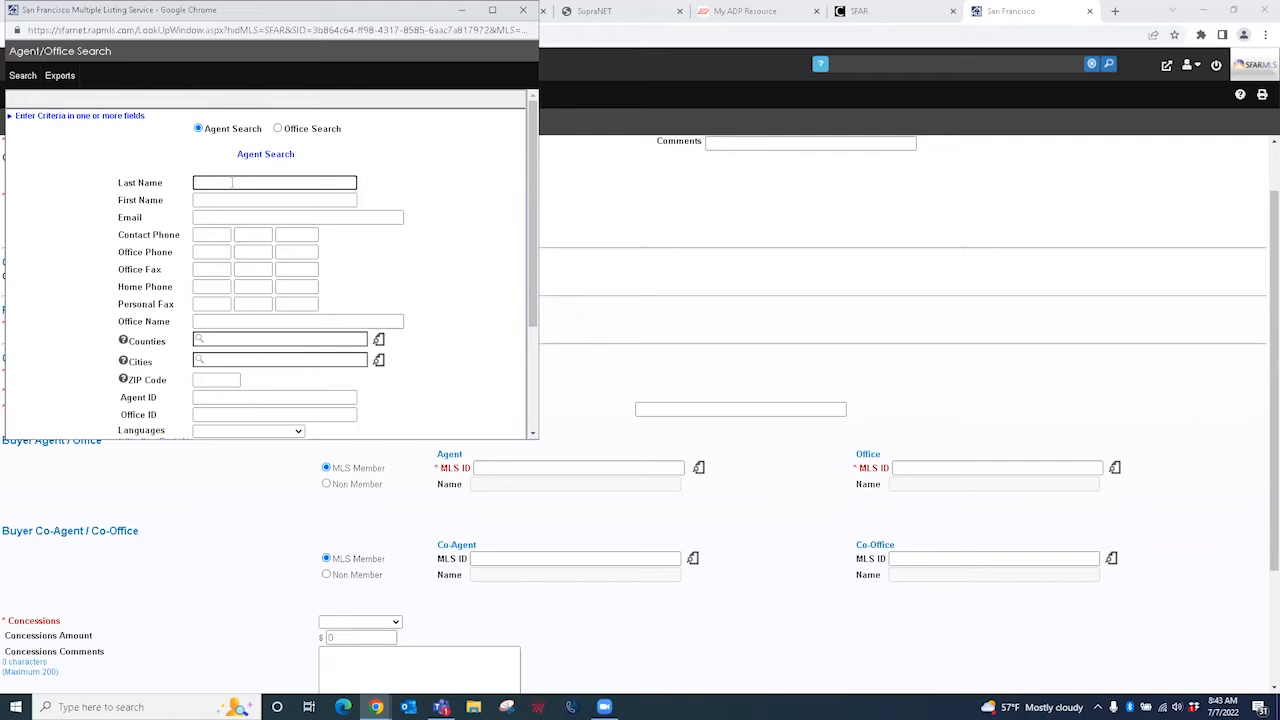
type("Ganp")
left_click(216, 200)
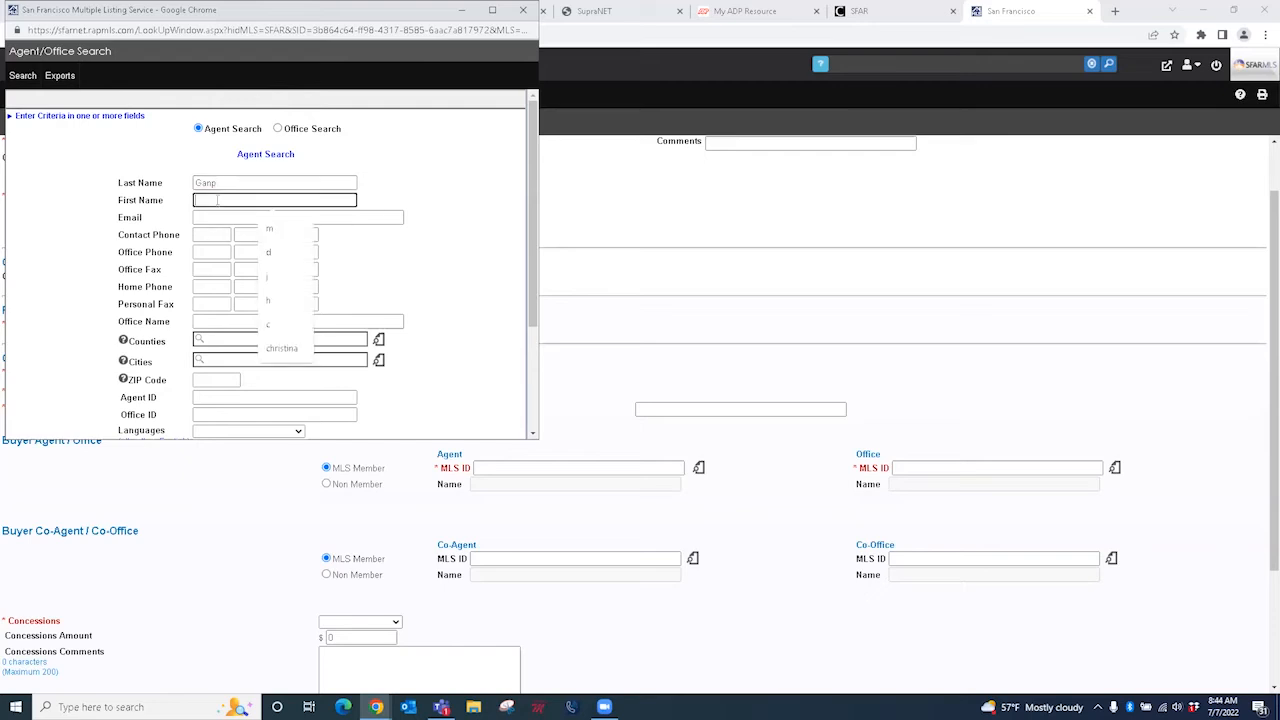
type("Van")
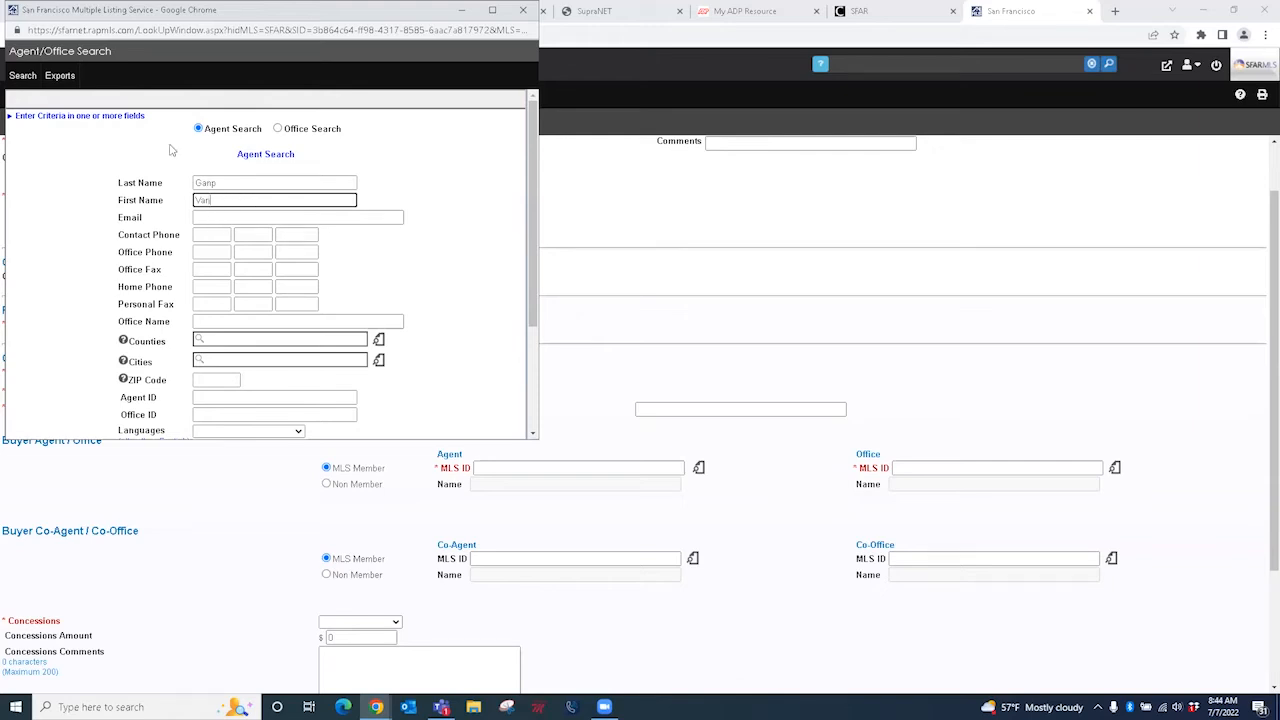
left_click(22, 76)
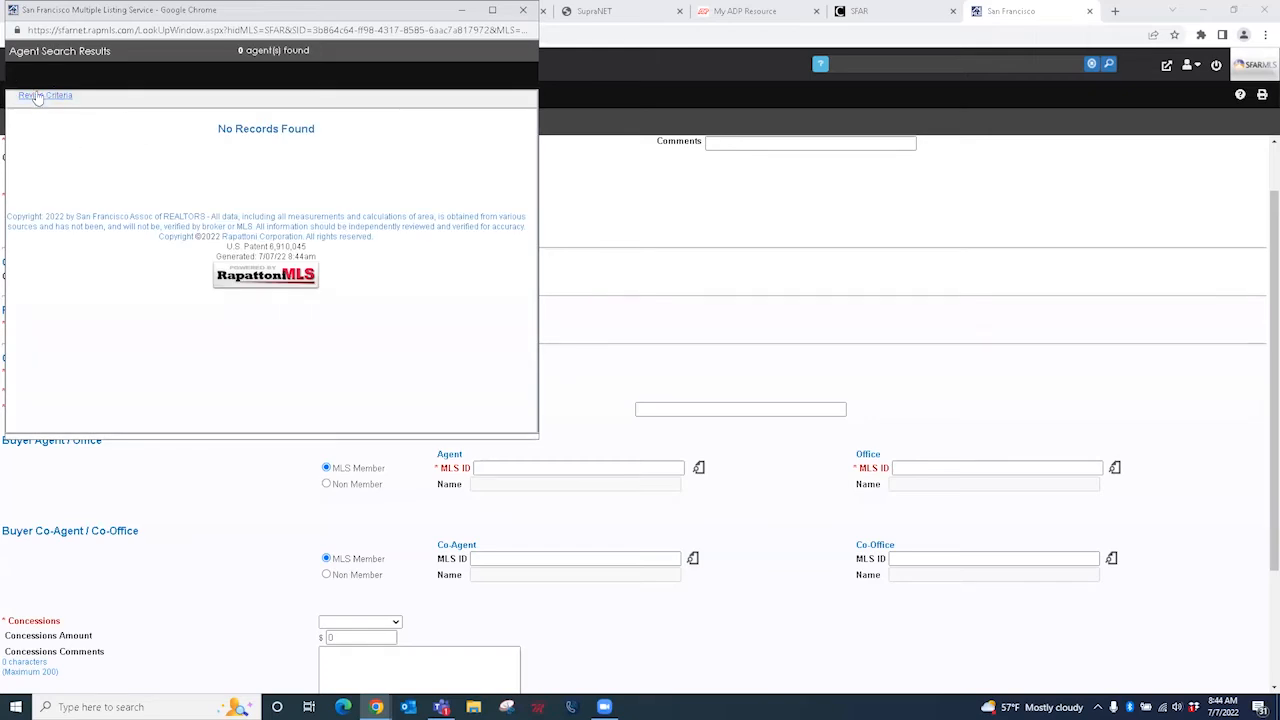
Step: Revise the criteria to a one-letter-shorter last name and rerun the search, which lists two agents
left_click(36, 96)
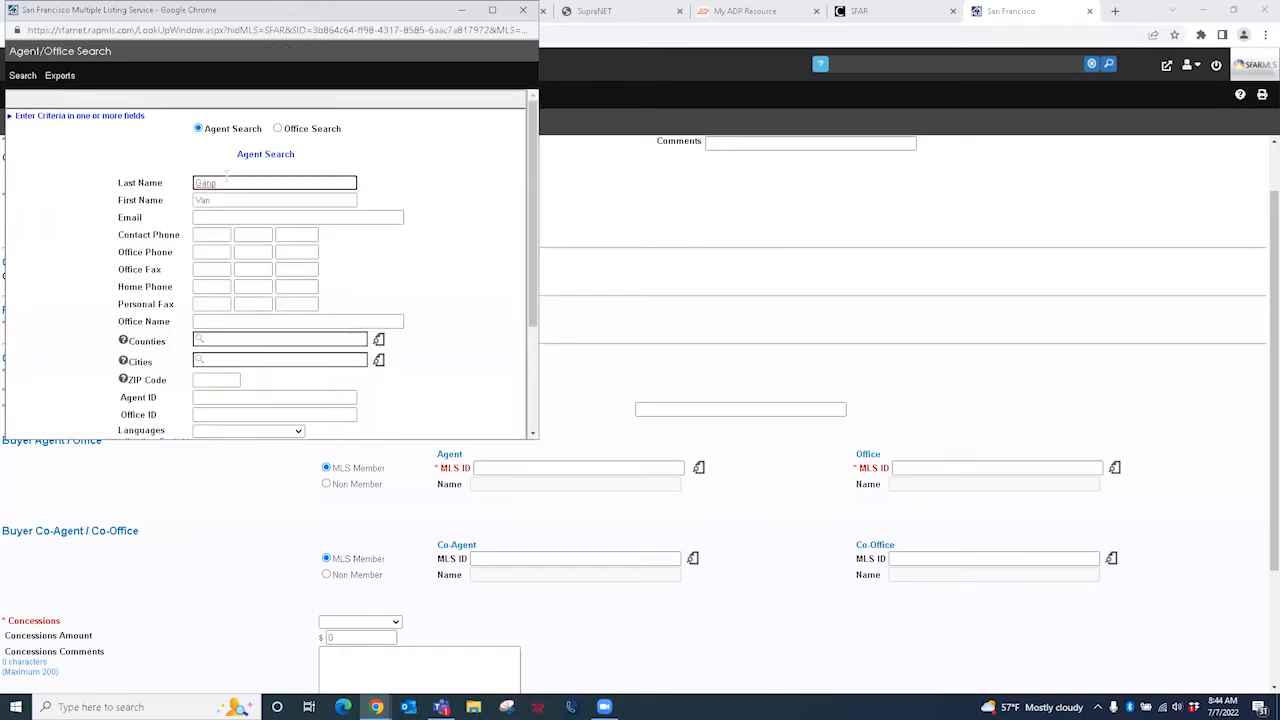
key("BackSpace")
key("BackSpace")
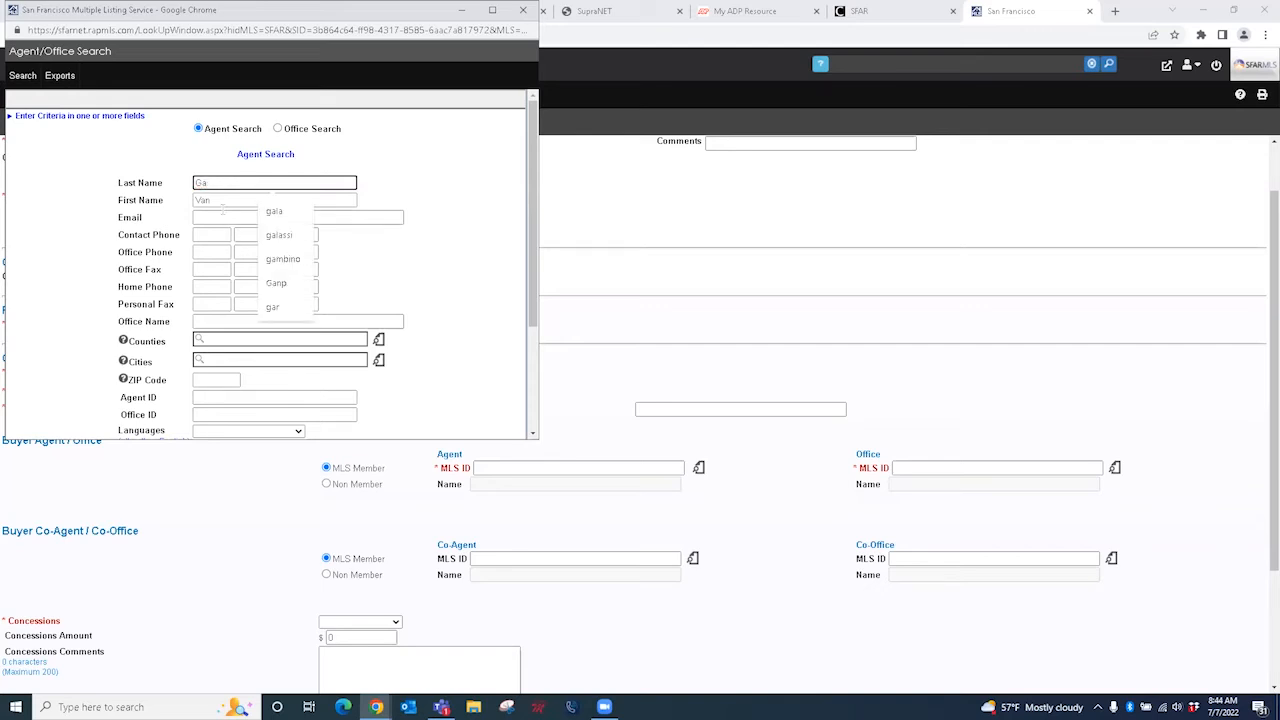
left_click(420, 190)
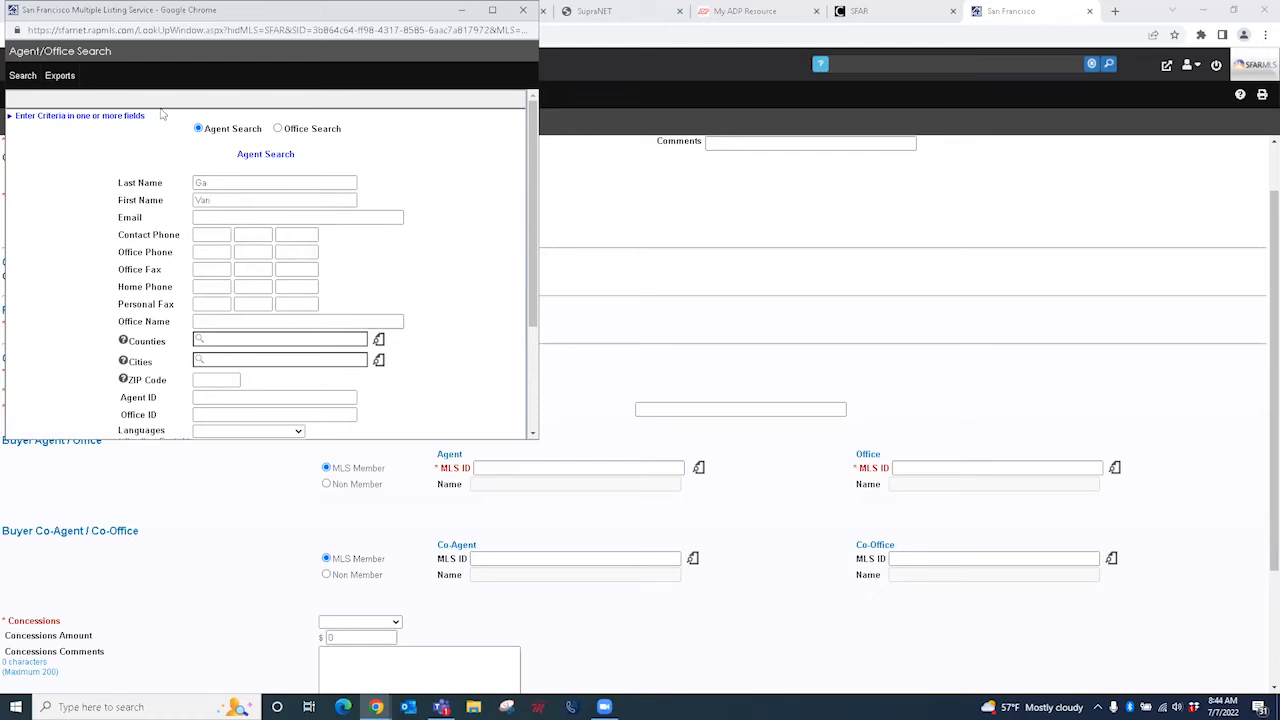
left_click(13, 80)
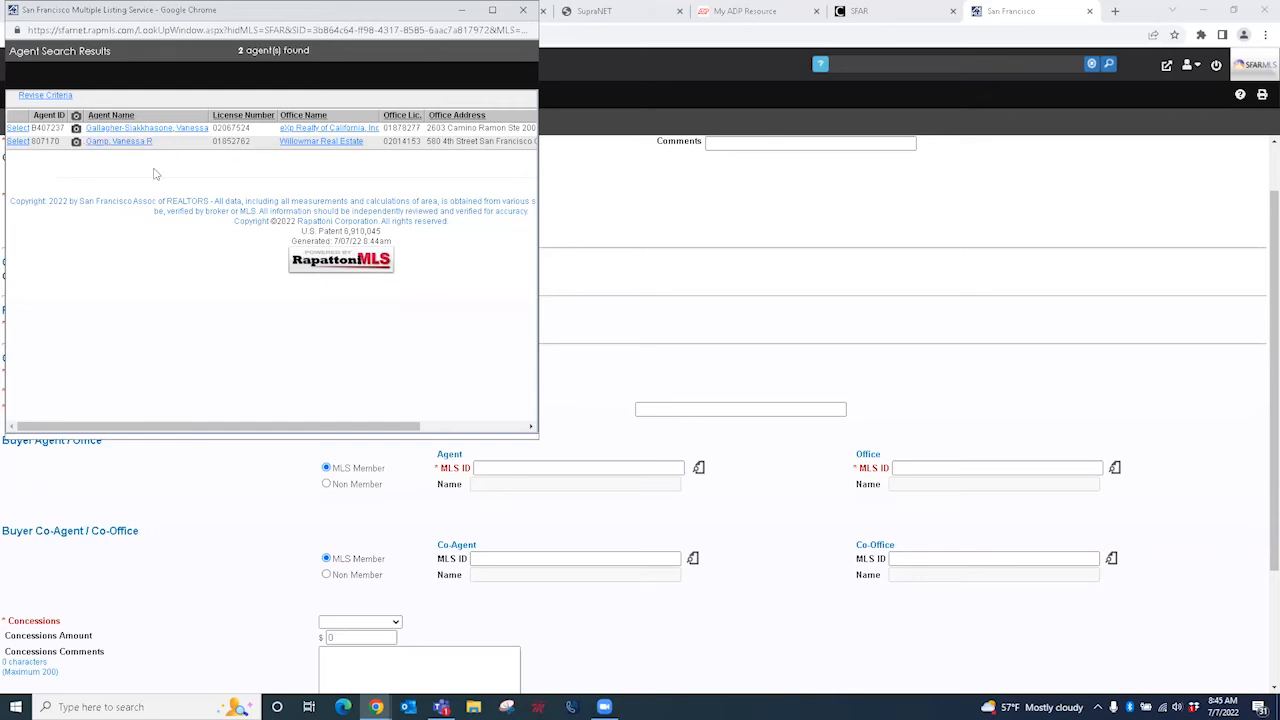
Step: Select the second matching agent, then clear the Buyer Agent and Buyer Office MLS ID fields
left_click(20, 142)
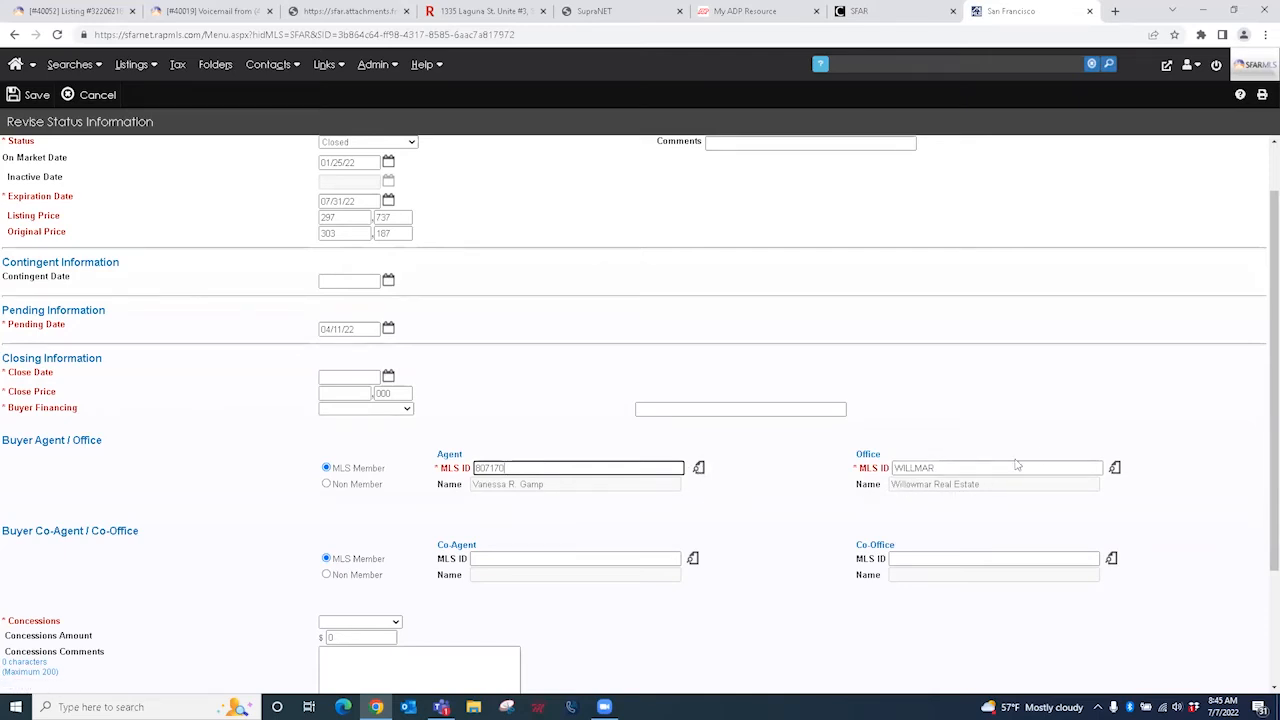
left_click_drag(512, 468, 468, 467)
key("BackSpace")
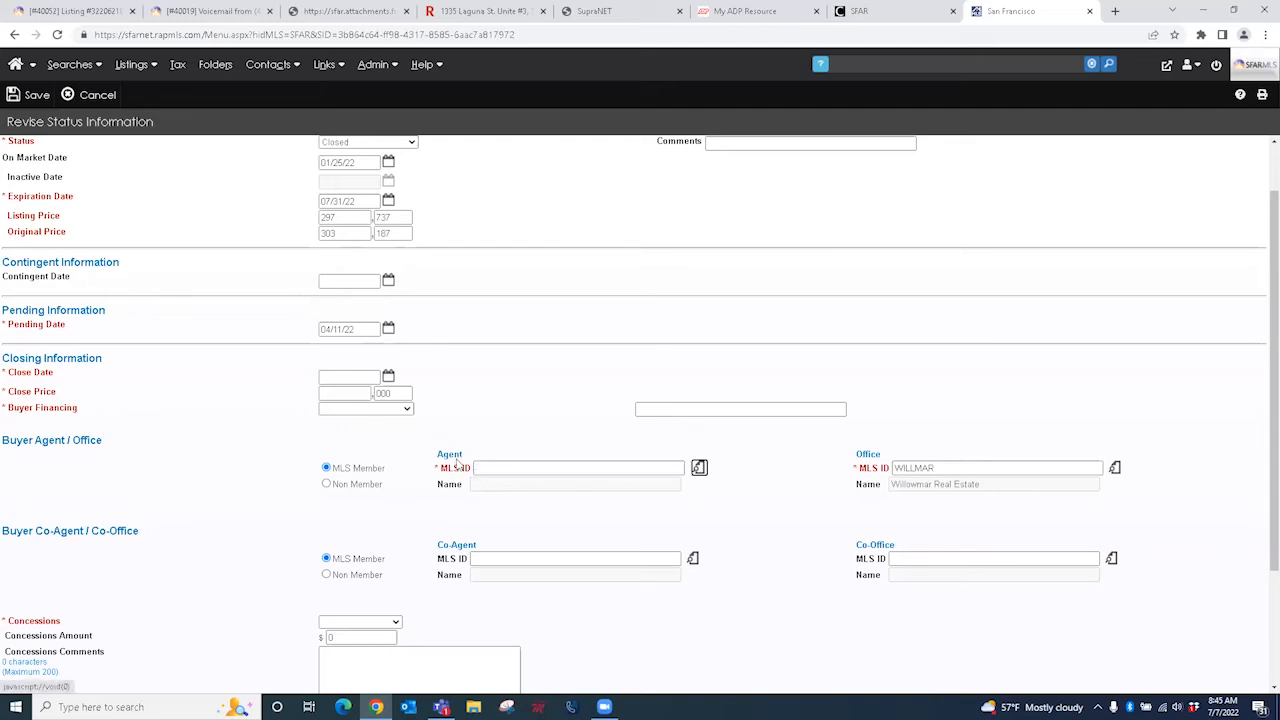
key("Tab")
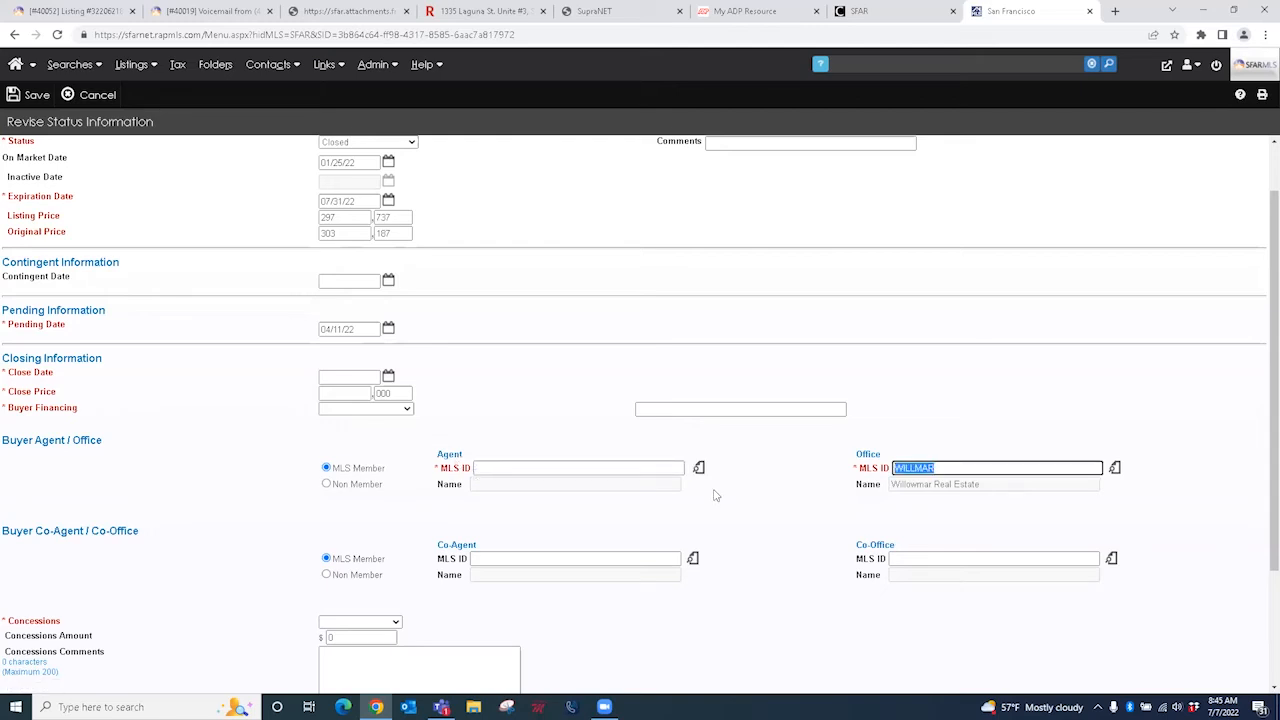
key("BackSpace")
key("Tab")
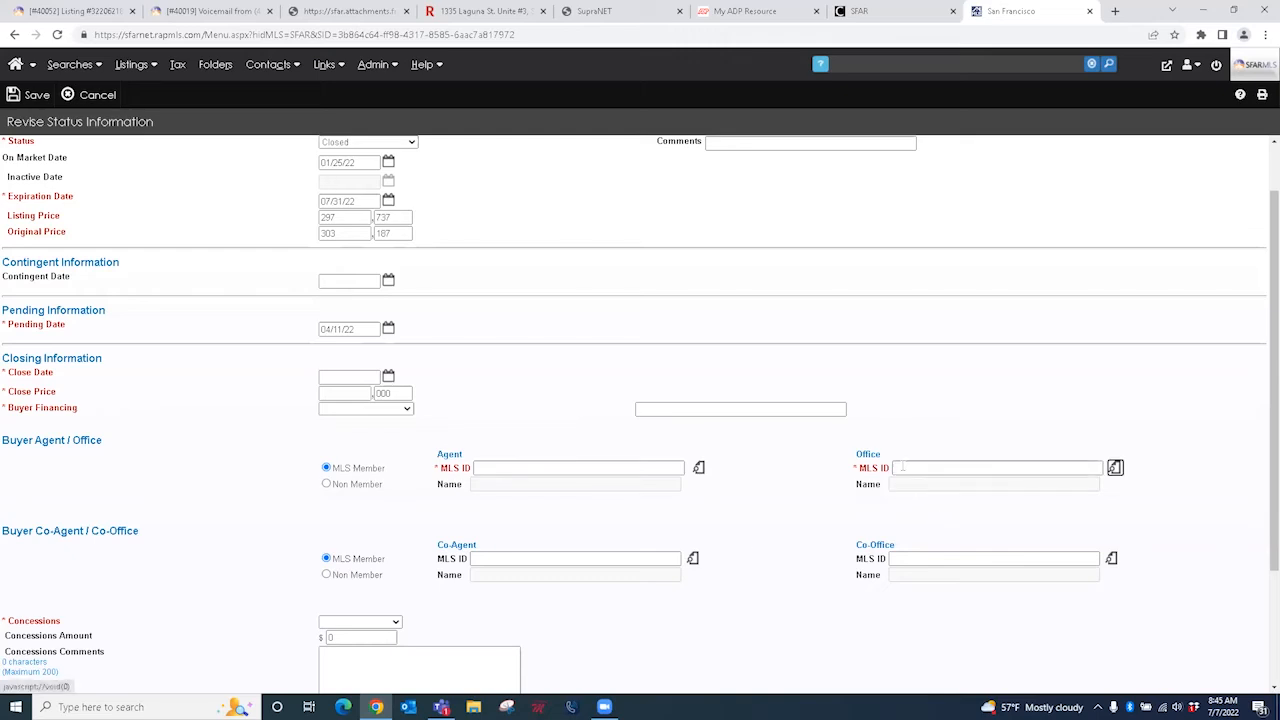
left_click(699, 469)
left_click(220, 182)
type("ga")
key("Tab")
type("van")
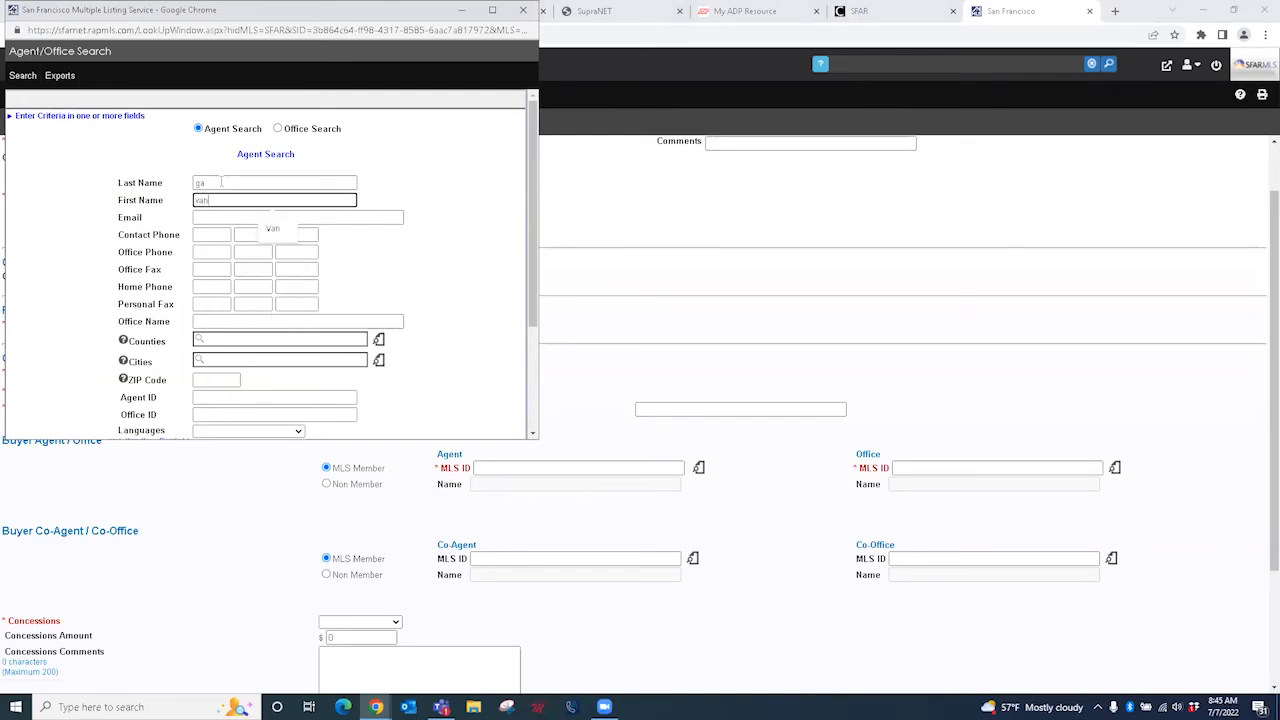
left_click(20, 77)
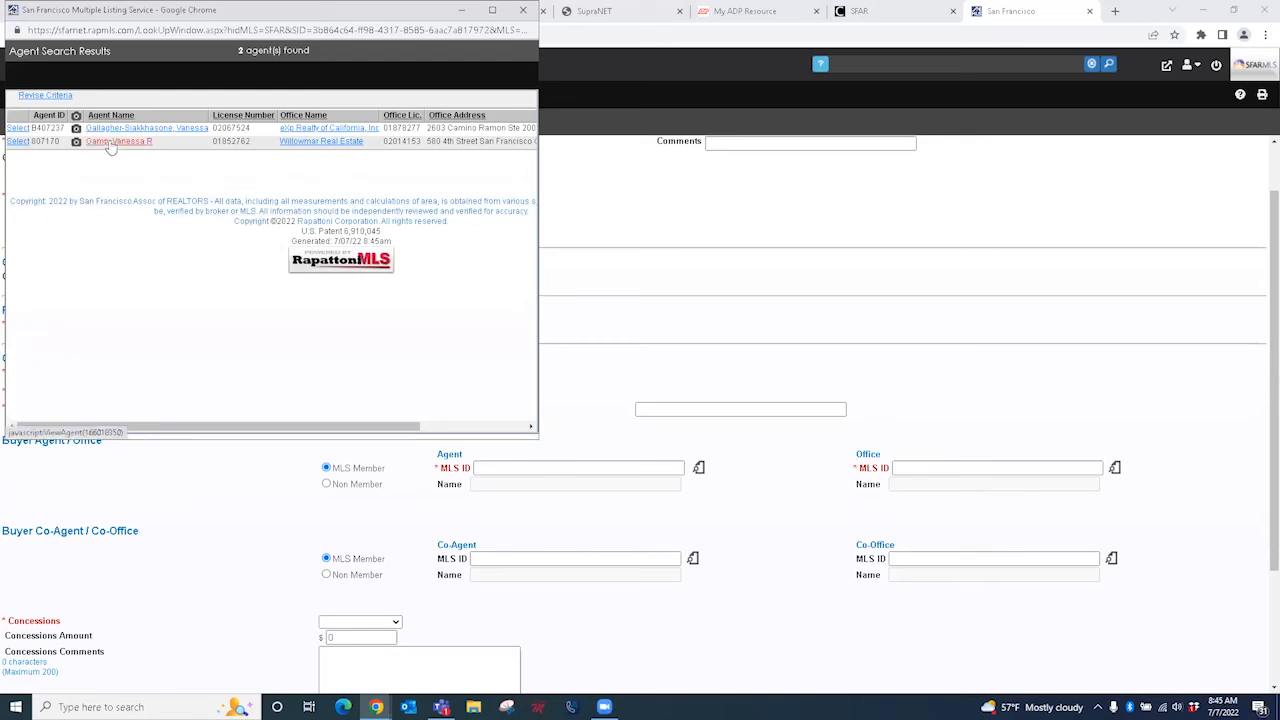
left_click(113, 142)
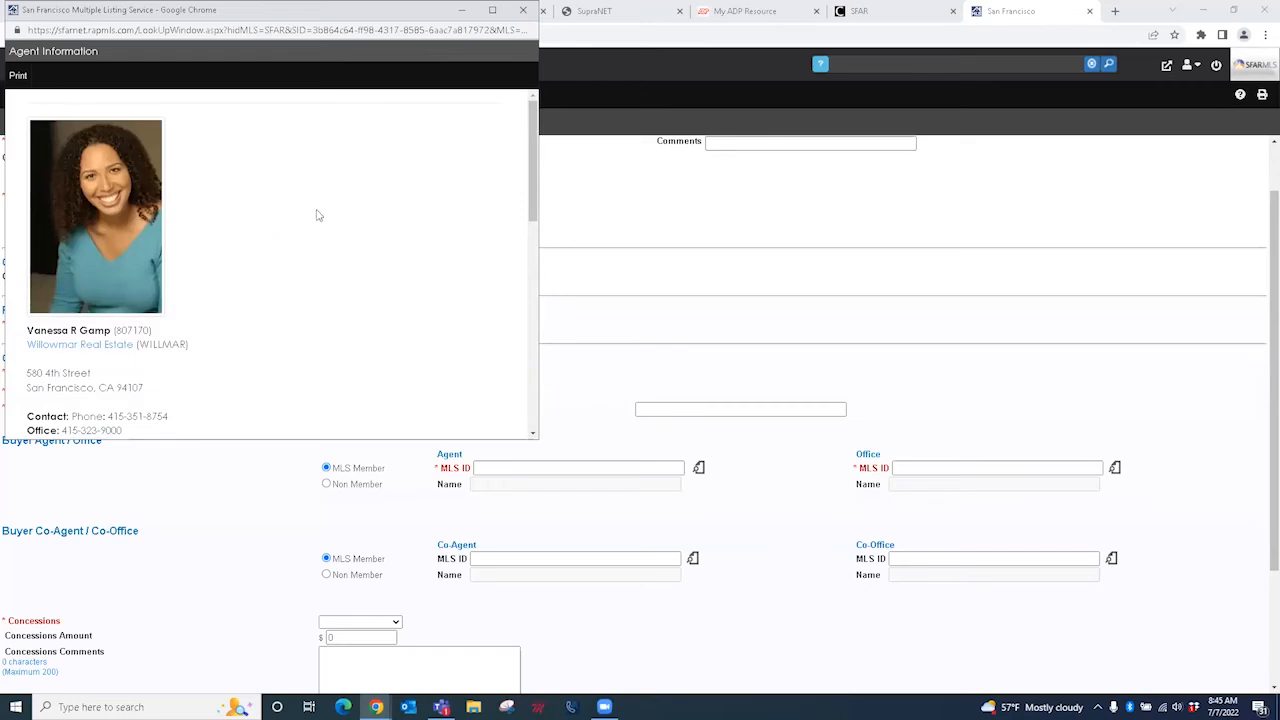
scroll(315, 215, "down", 2)
scroll(312, 245, "down", 1)
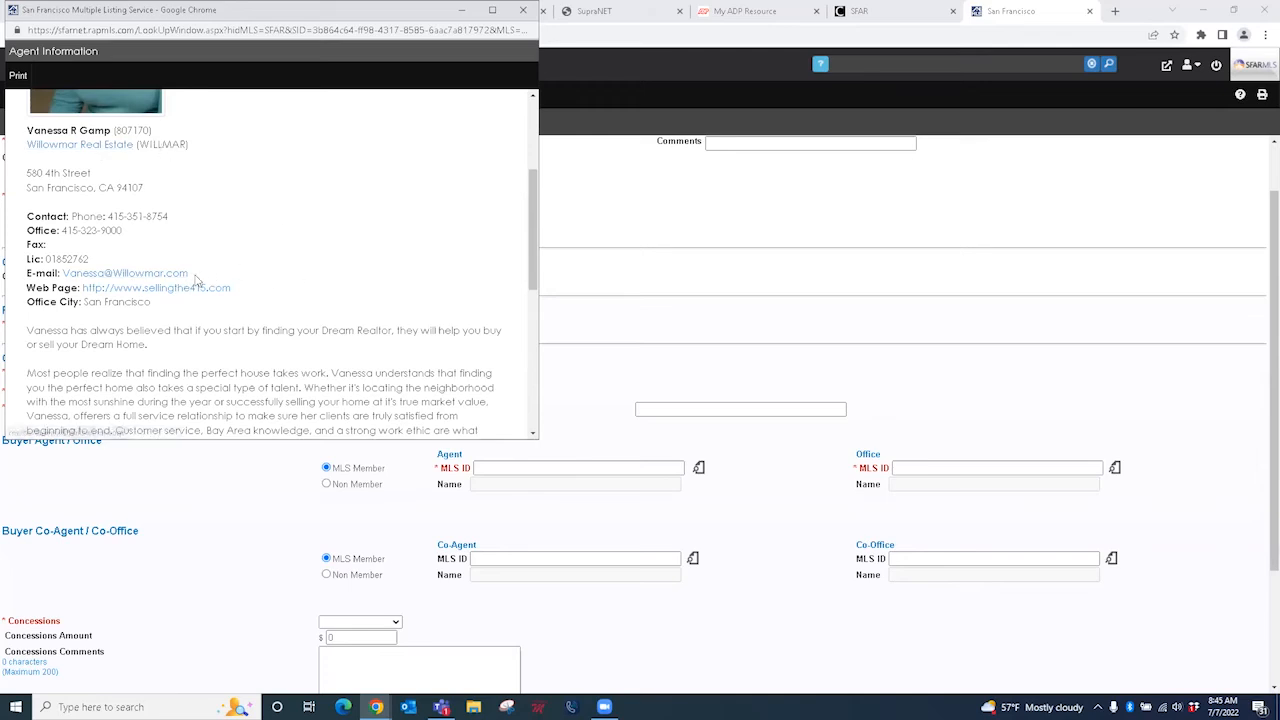
left_click_drag(188, 273, 62, 273)
key("ctrl+c")
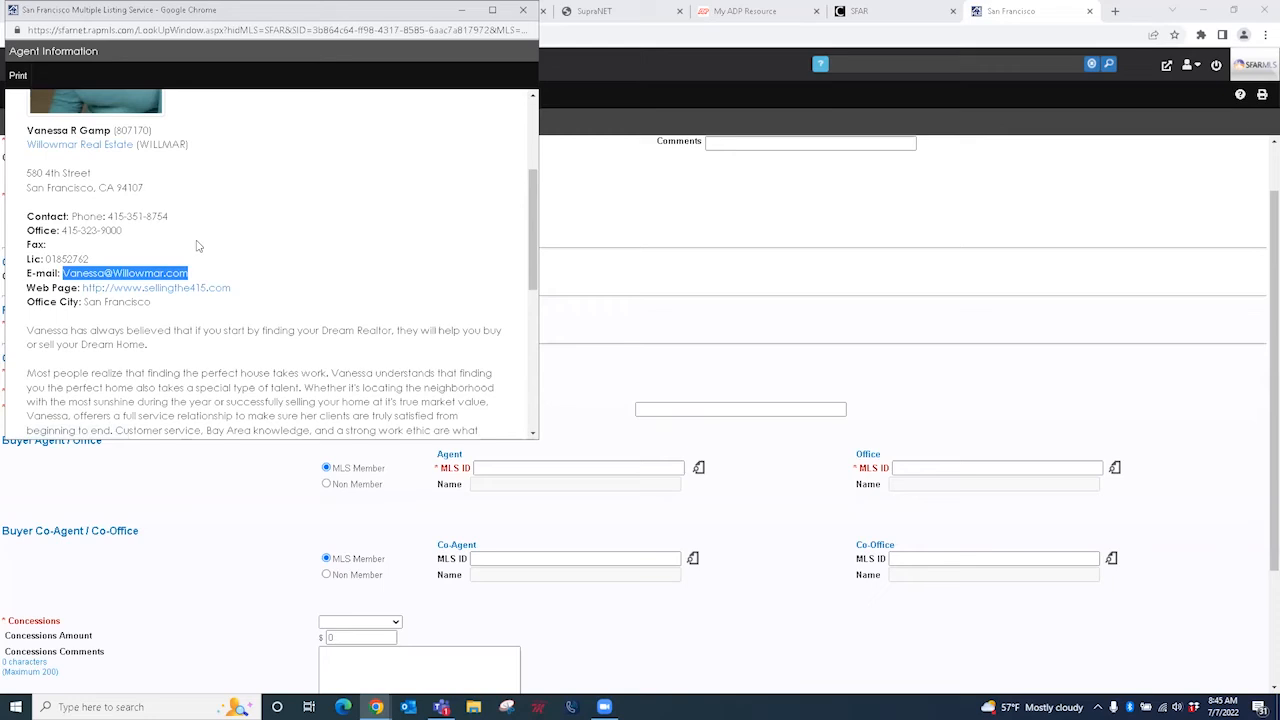
left_click(522, 11)
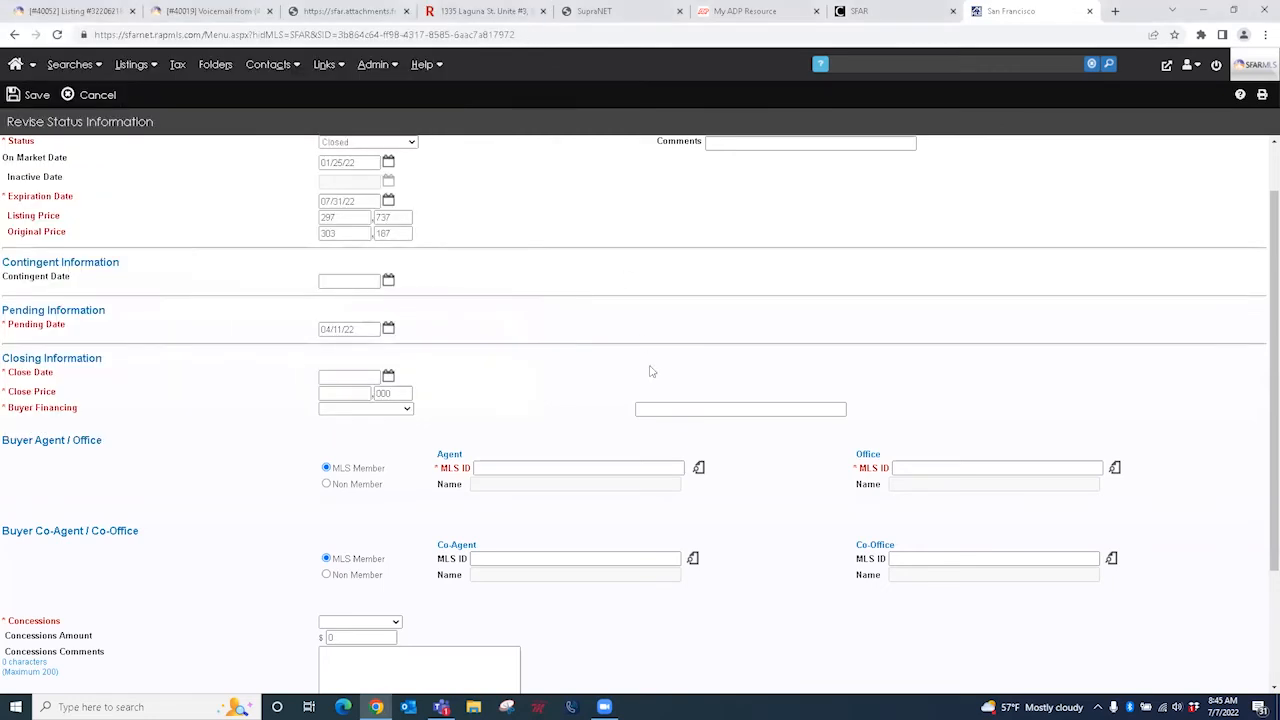
Step: Look up the buyer agent by the pasted e-mail address and select the match, filling office WILLMAR
left_click(699, 469)
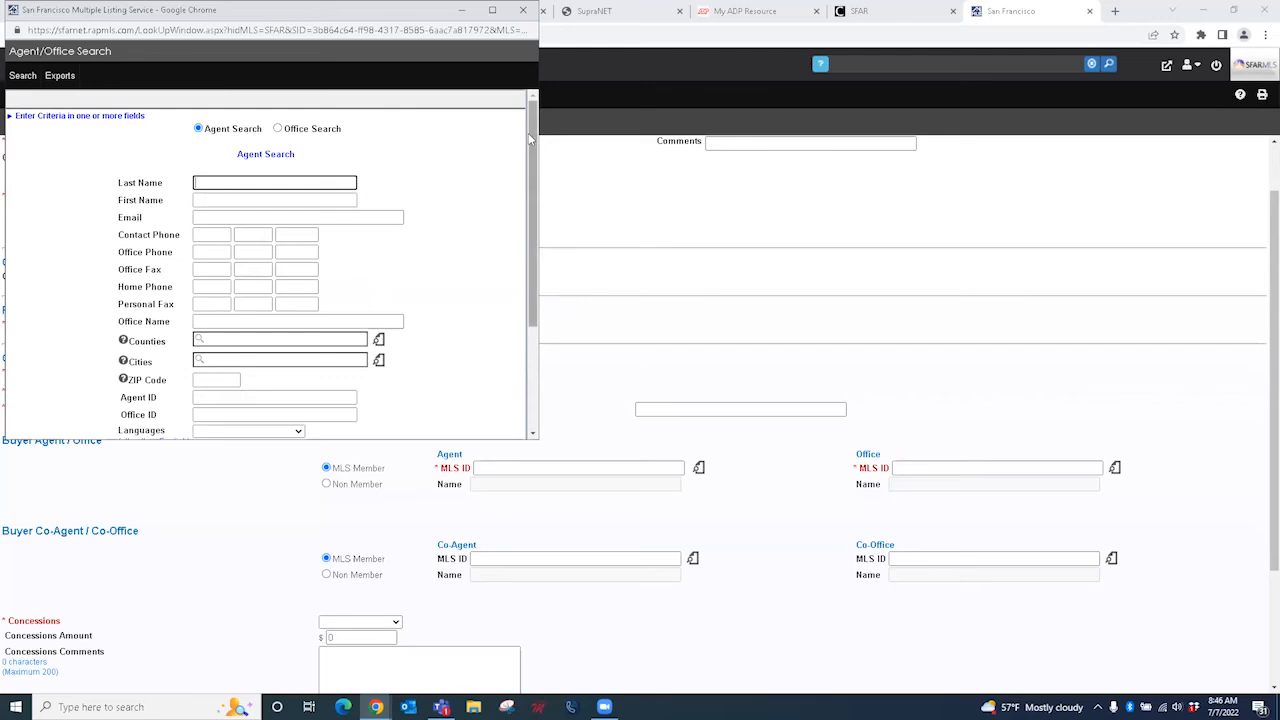
left_click_drag(533, 134, 533, 157)
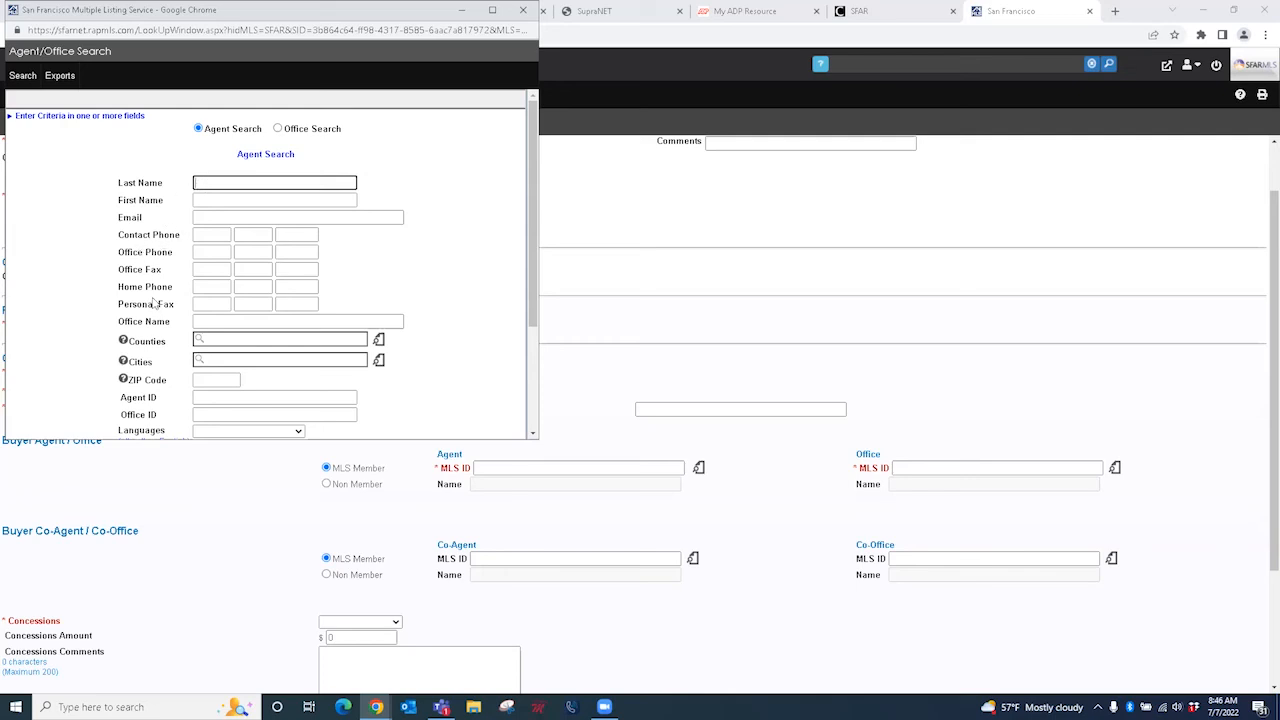
left_click(215, 219)
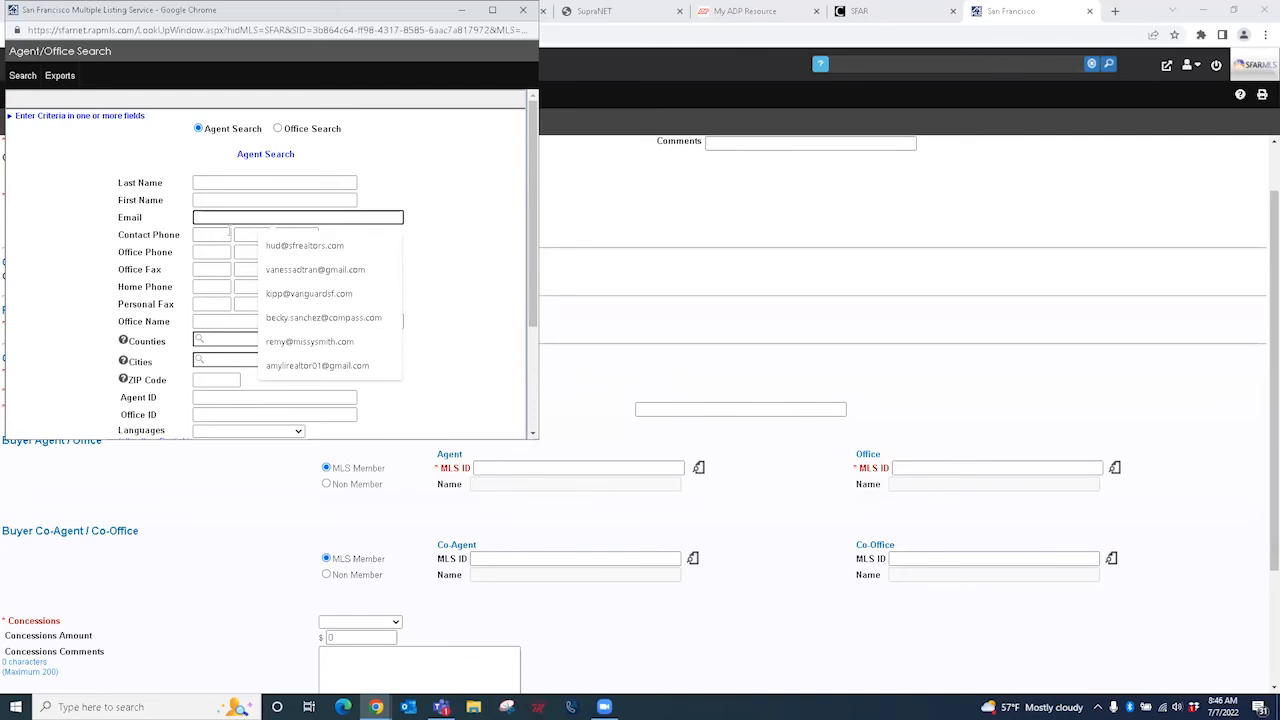
key("ctrl+v")
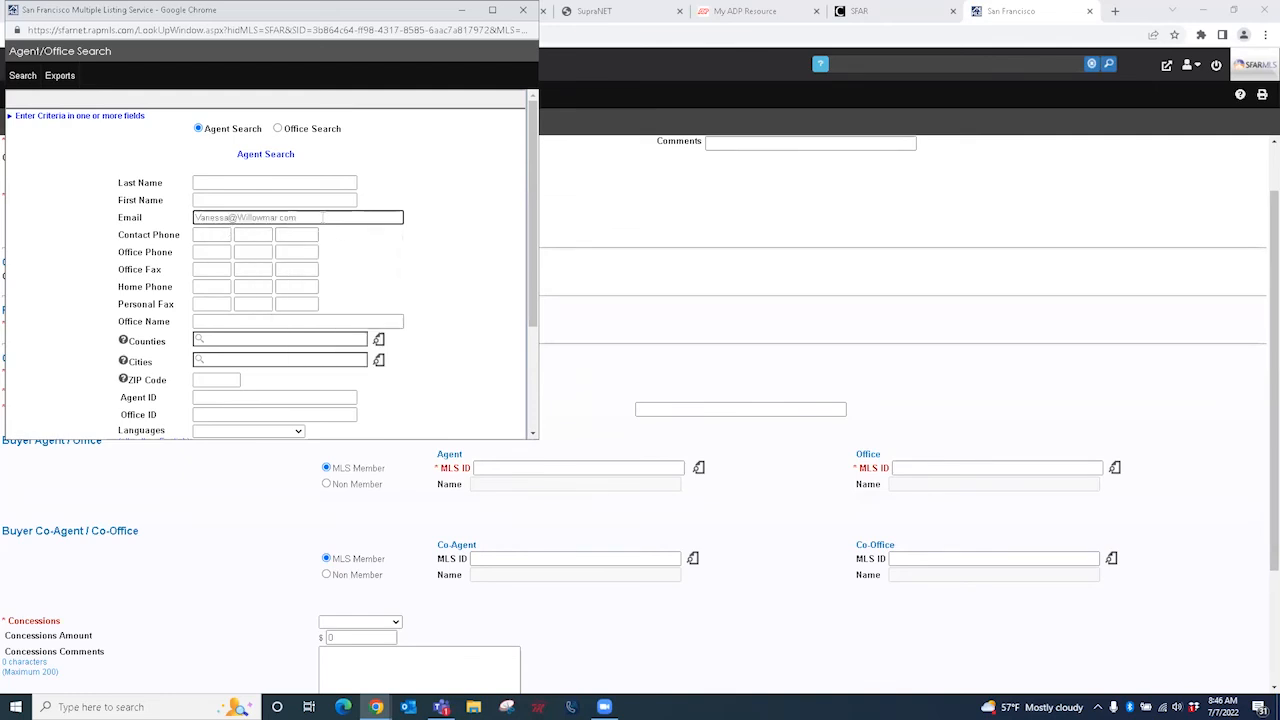
left_click(22, 78)
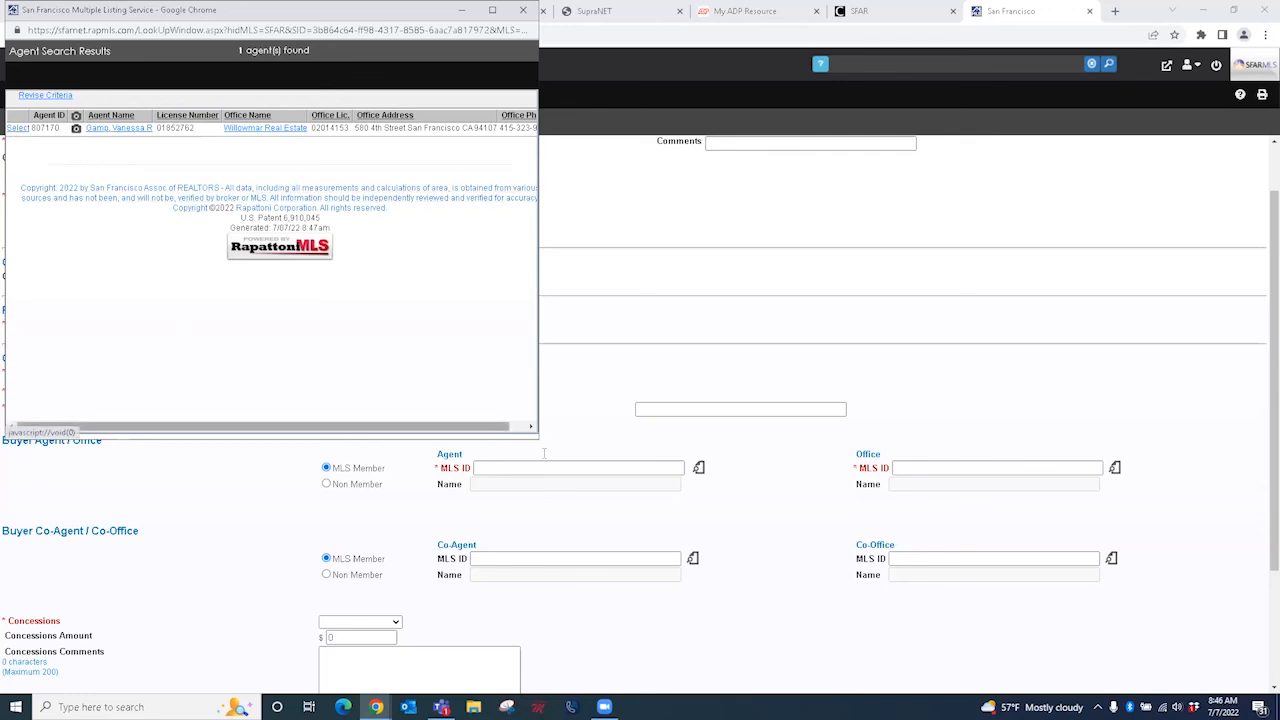
left_click(19, 130)
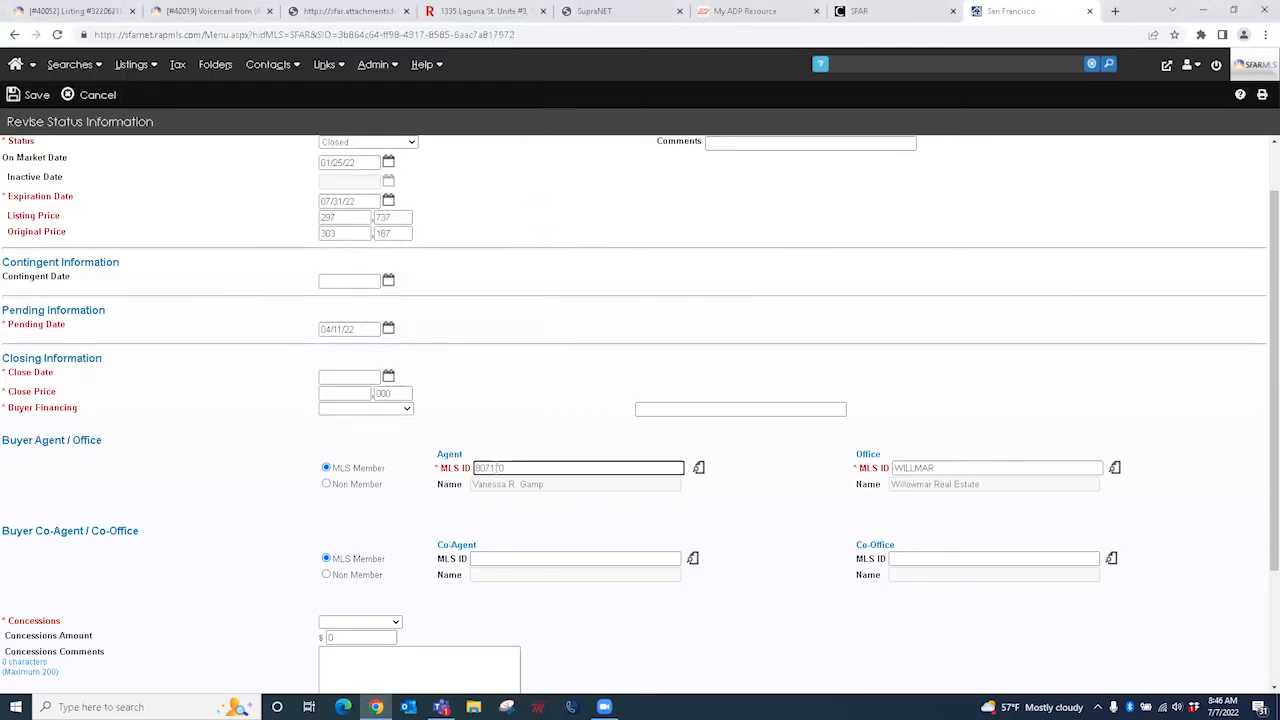